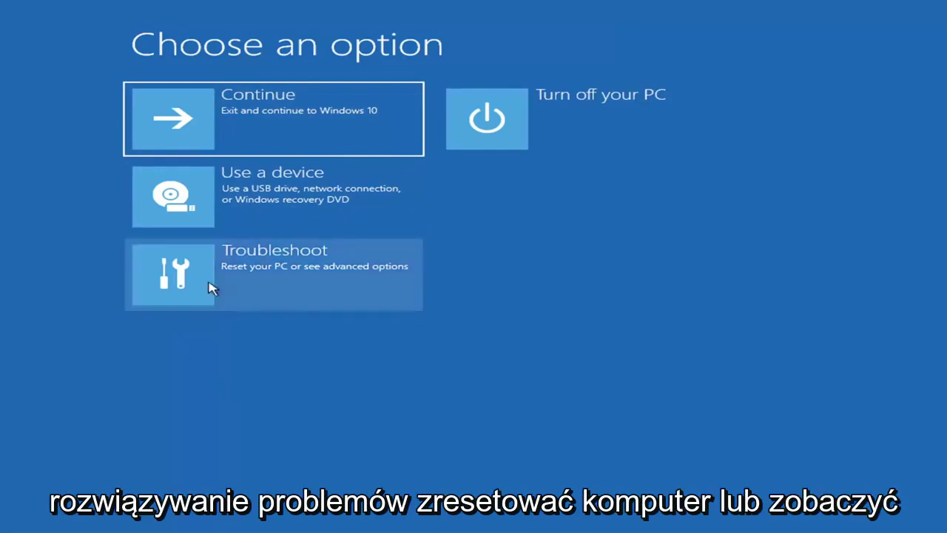
Run Startup Repair from the advanced troubleshooting options
{"action": "left_click", "coordinate": [352, 279]}
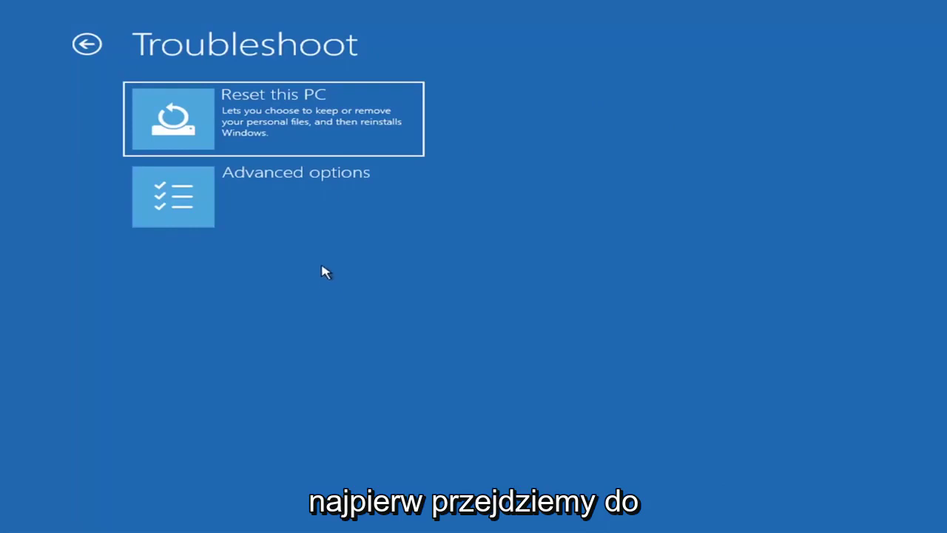
{"action": "left_click", "coordinate": [299, 202]}
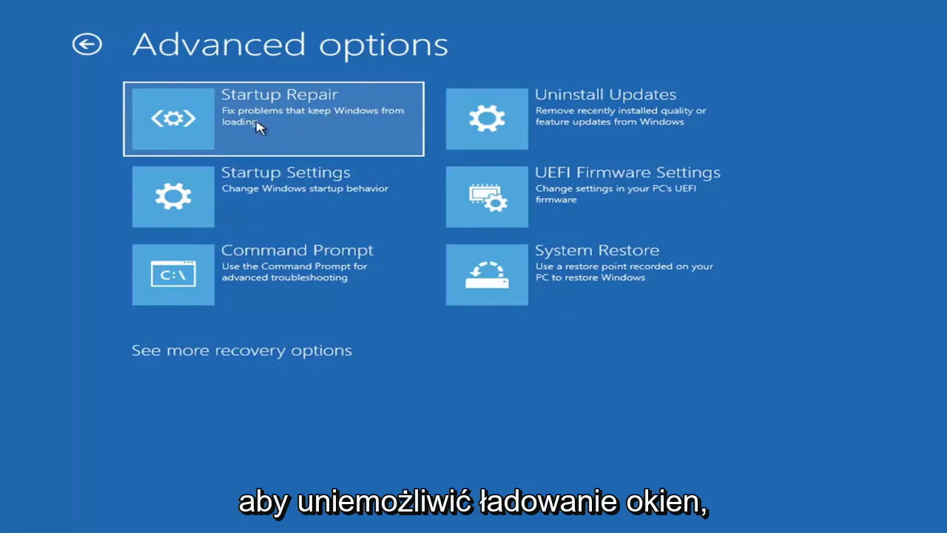
{"action": "key", "text": "Return"}
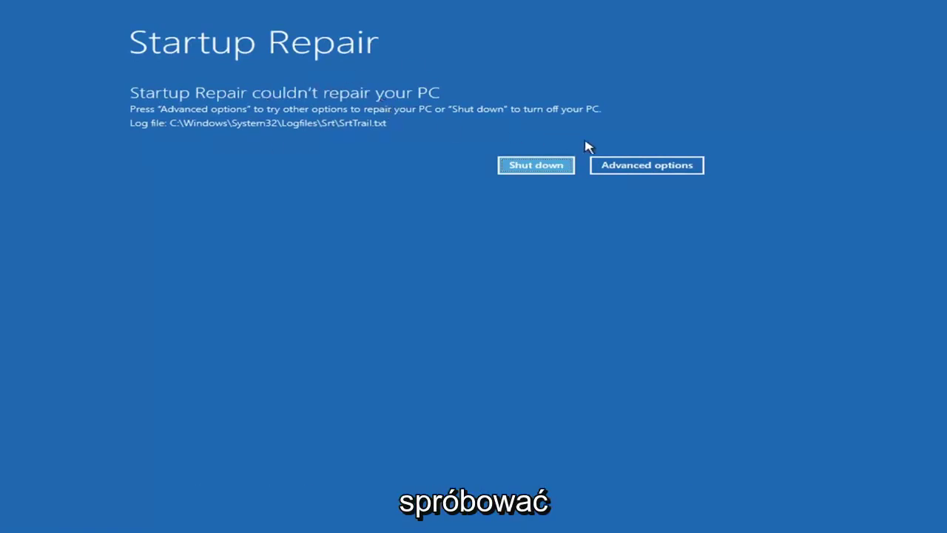
Return to the advanced troubleshooting options and review the Startup Settings page and the Uninstall Updates choices
{"action": "left_click", "coordinate": [662, 164]}
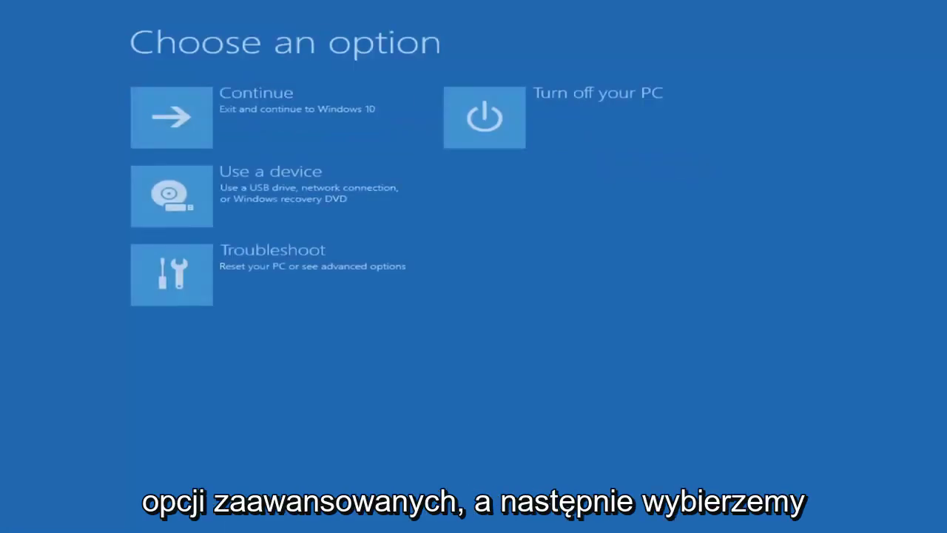
{"action": "left_click", "coordinate": [289, 273]}
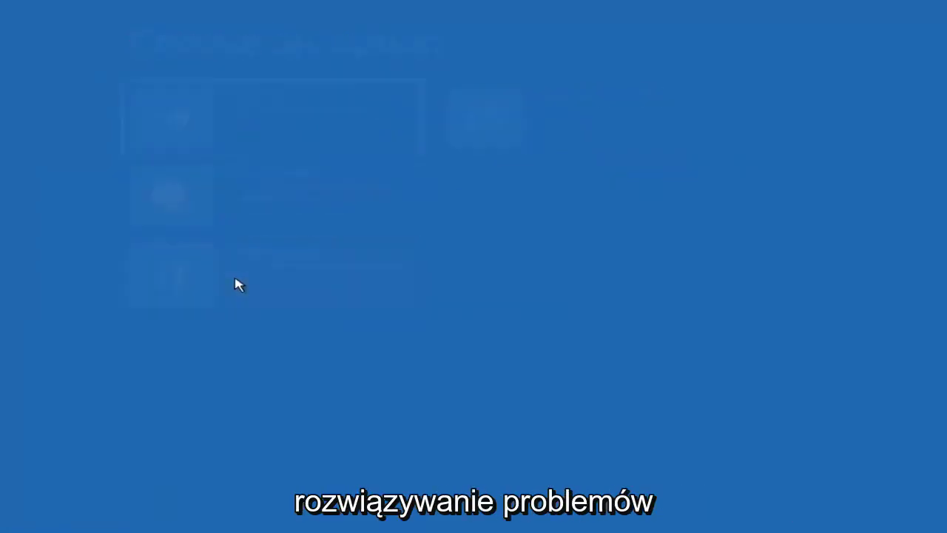
{"action": "left_click", "coordinate": [248, 208]}
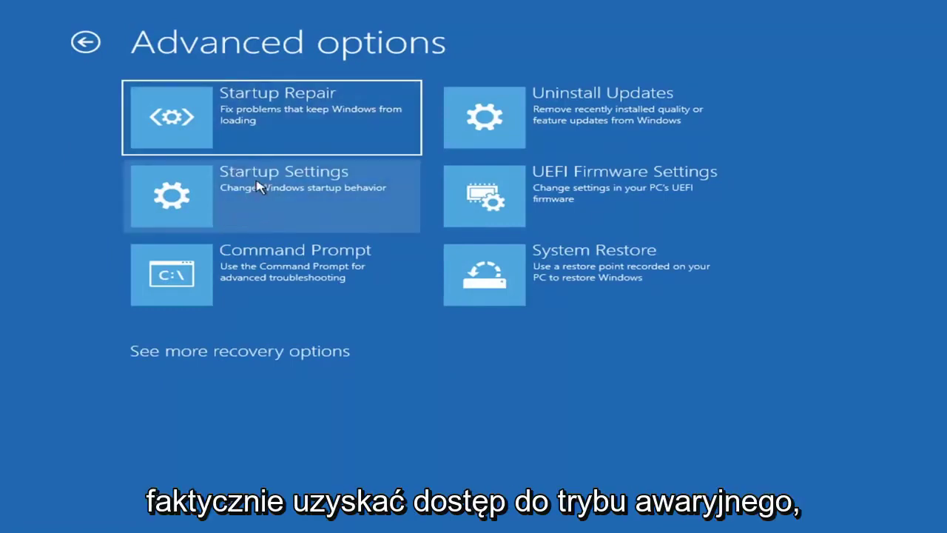
{"action": "left_click", "coordinate": [244, 196]}
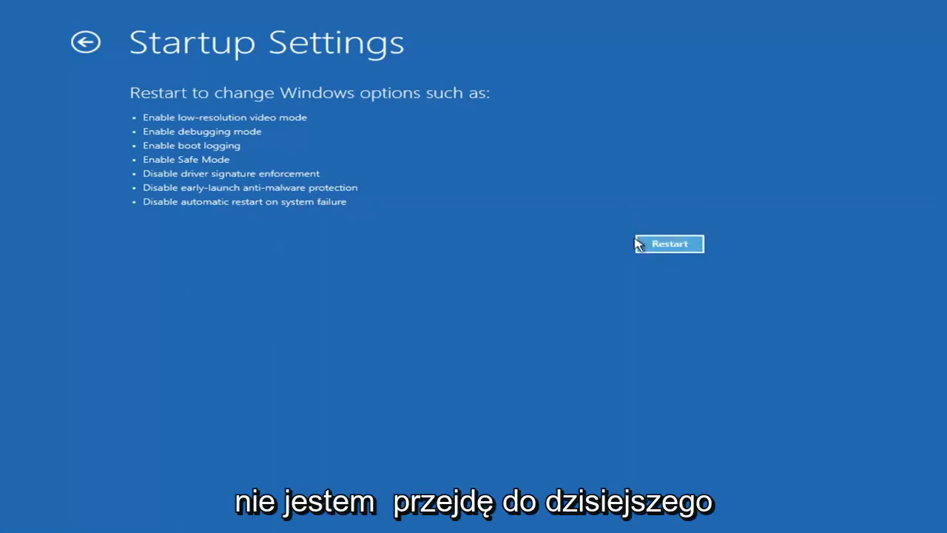
{"action": "left_click", "coordinate": [687, 245]}
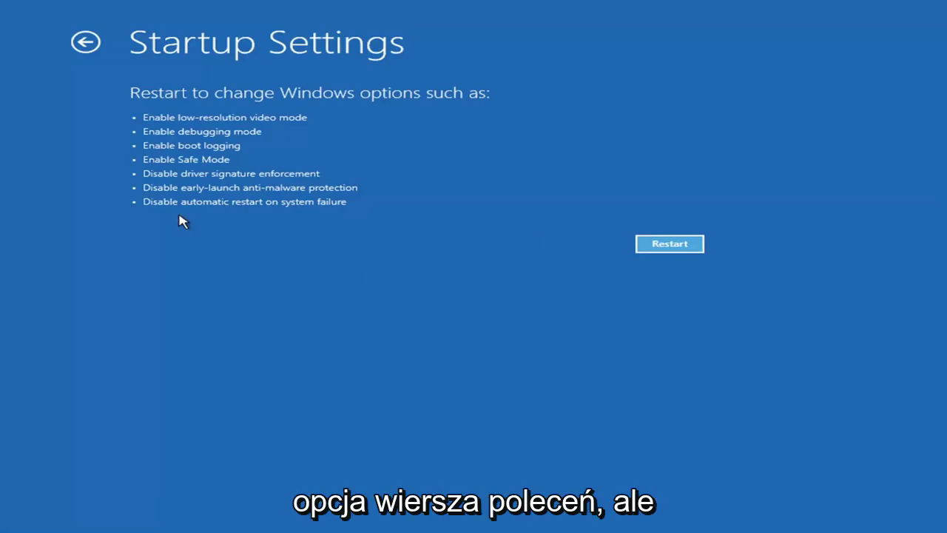
{"action": "left_click", "coordinate": [79, 42]}
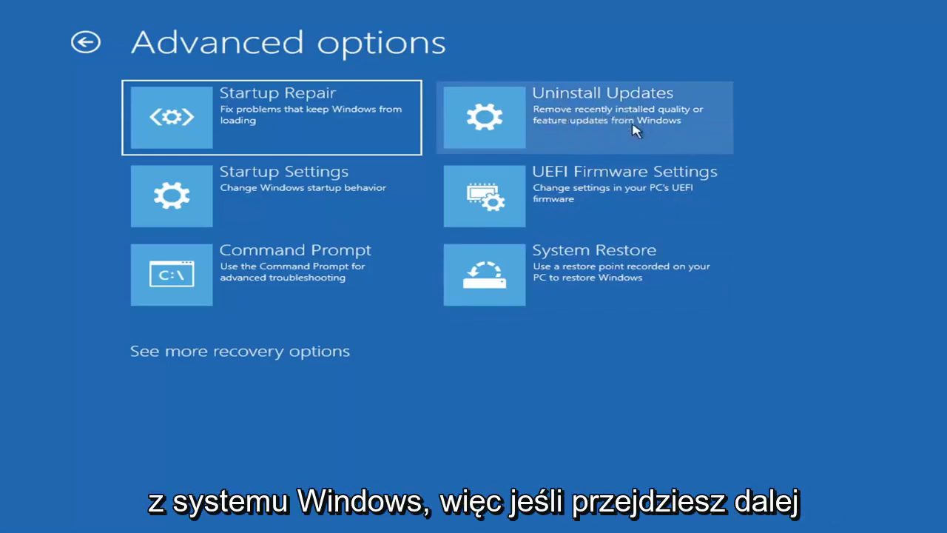
{"action": "left_click", "coordinate": [553, 122]}
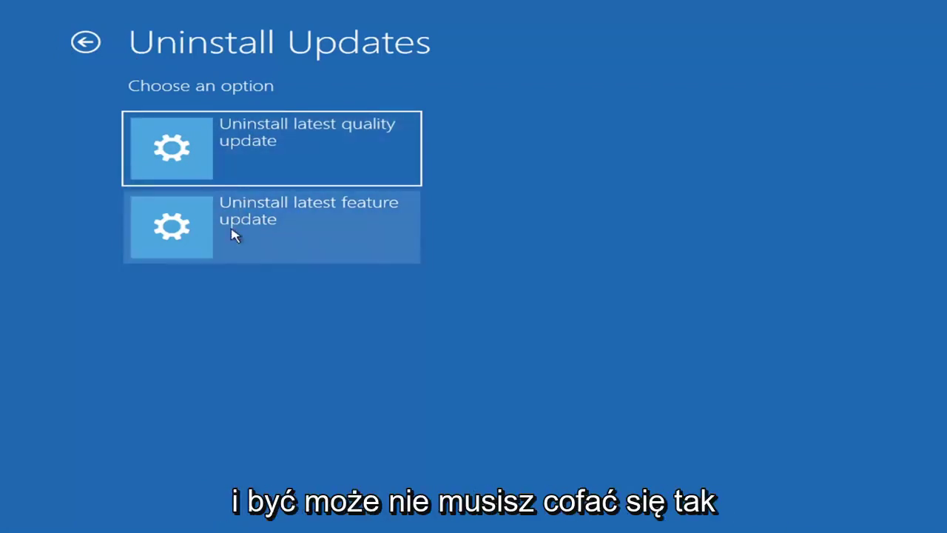
{"action": "left_click", "coordinate": [87, 42]}
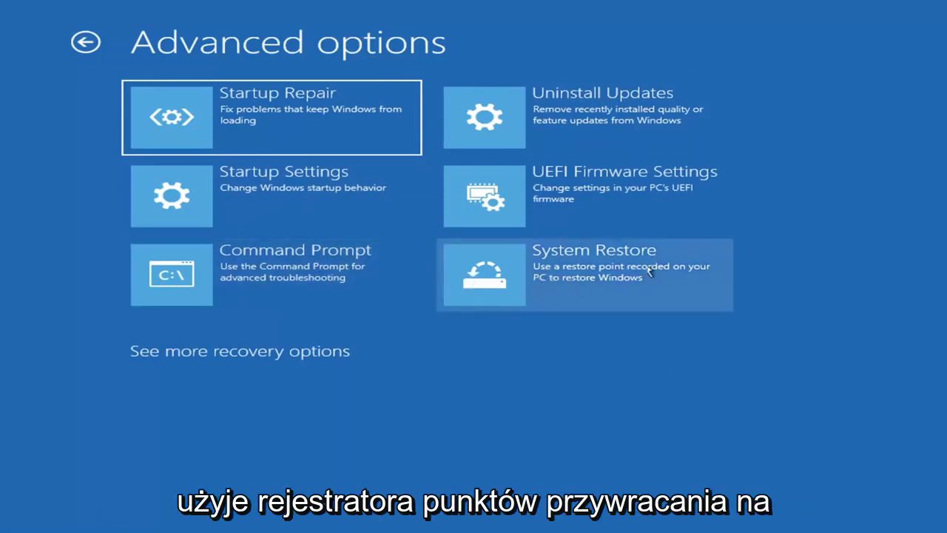
Run System Restore with the "Before Updates" restore point, restart the computer and dismiss the completion message
{"action": "left_click", "coordinate": [618, 289]}
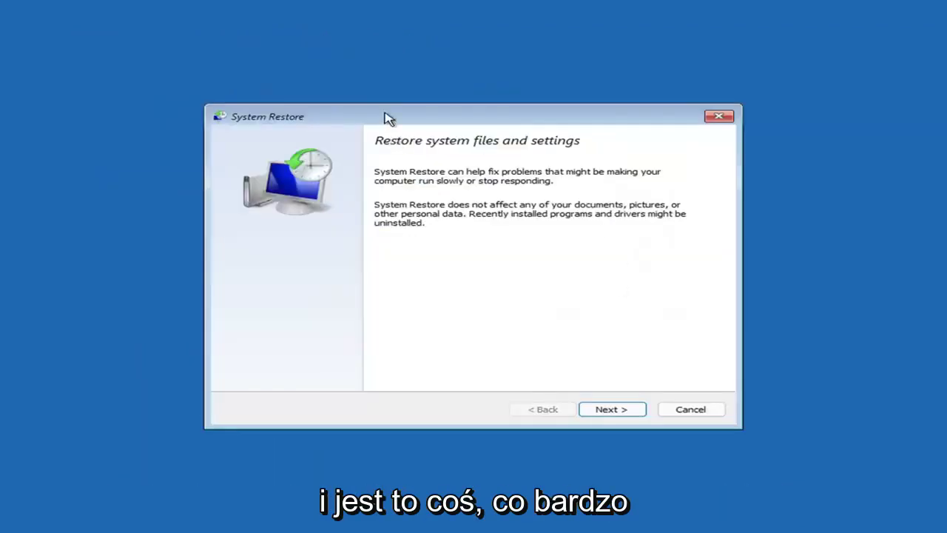
{"action": "left_click", "coordinate": [605, 409]}
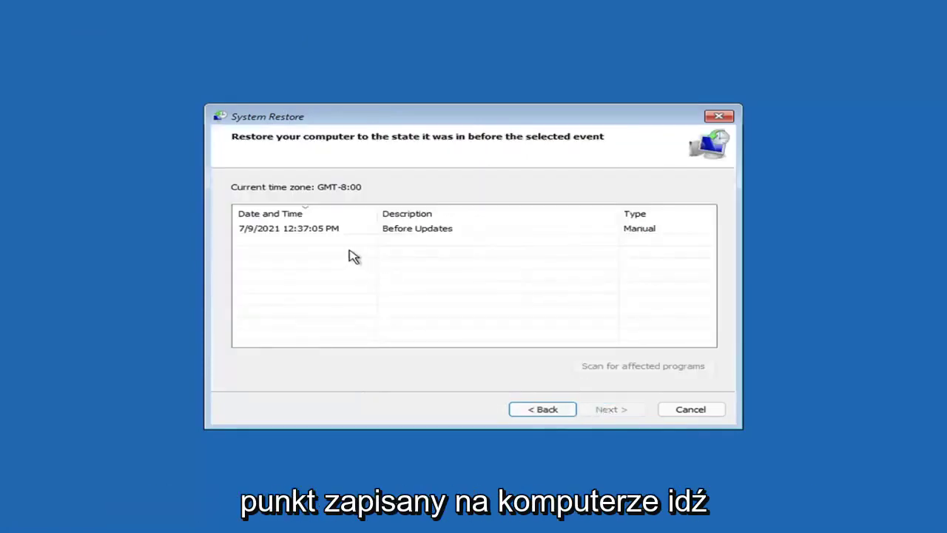
{"action": "left_click", "coordinate": [293, 235]}
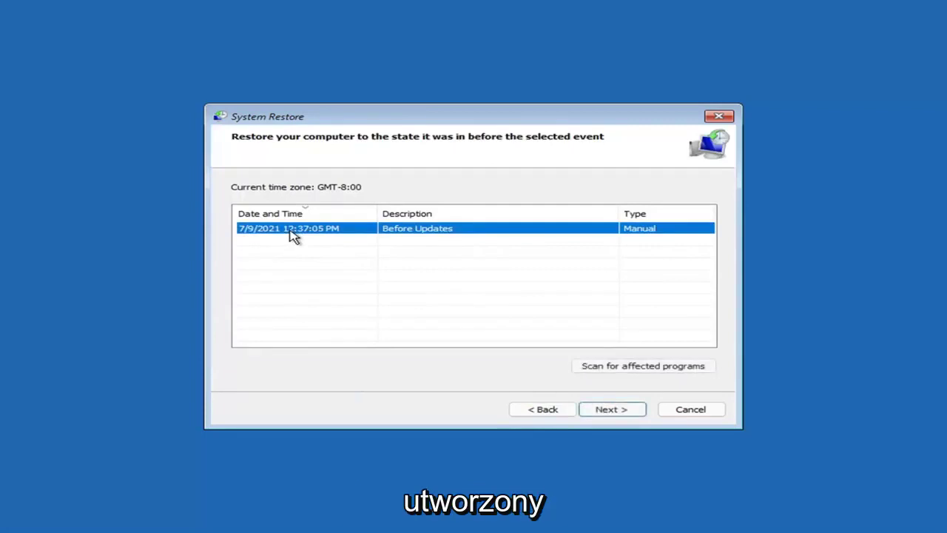
{"action": "left_click", "coordinate": [624, 412]}
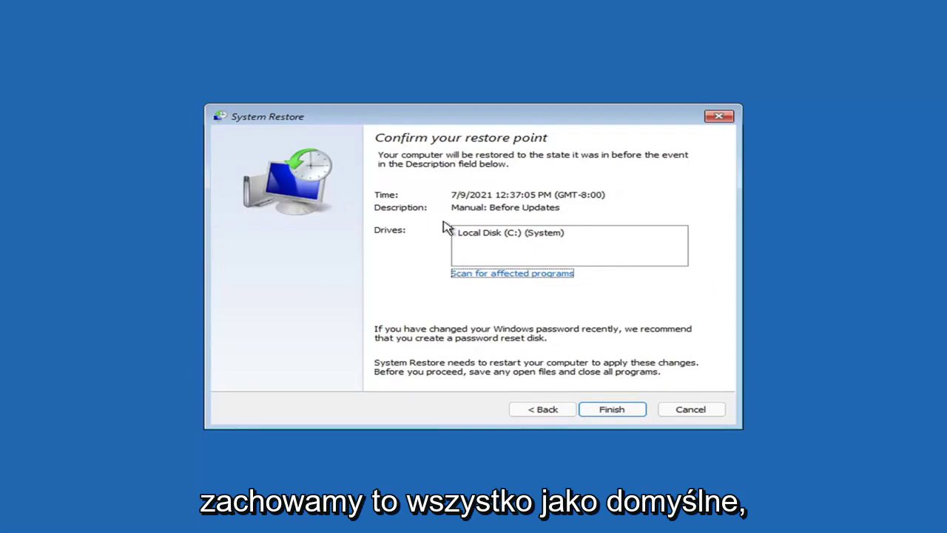
{"action": "left_click", "coordinate": [612, 412]}
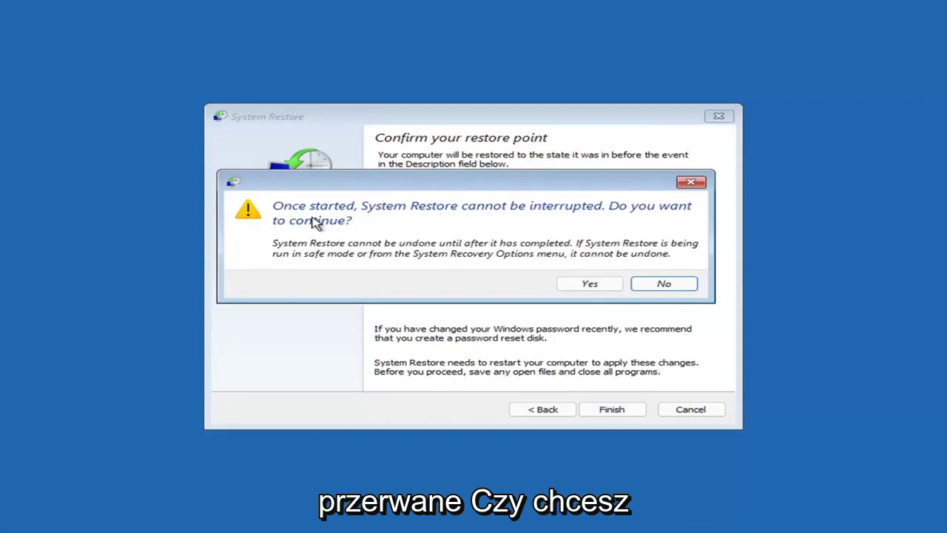
{"action": "left_click", "coordinate": [589, 284]}
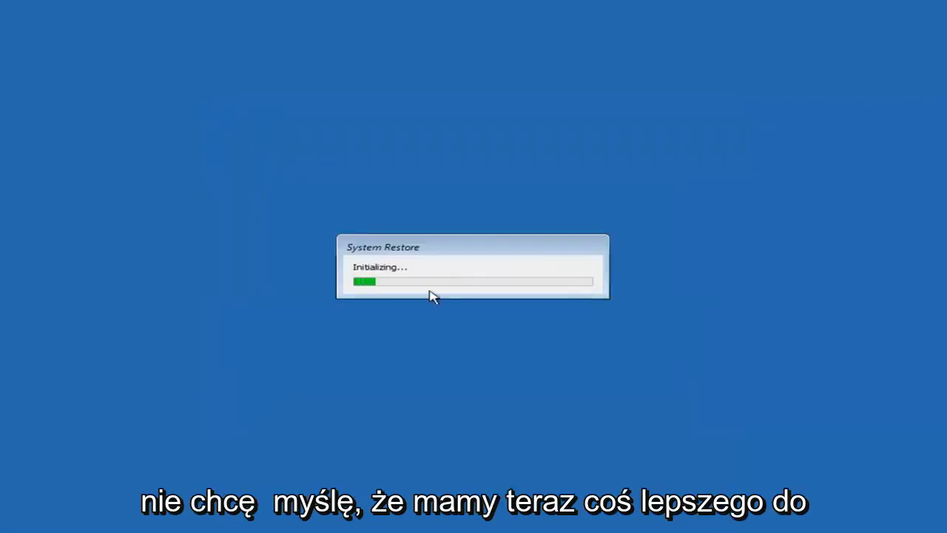
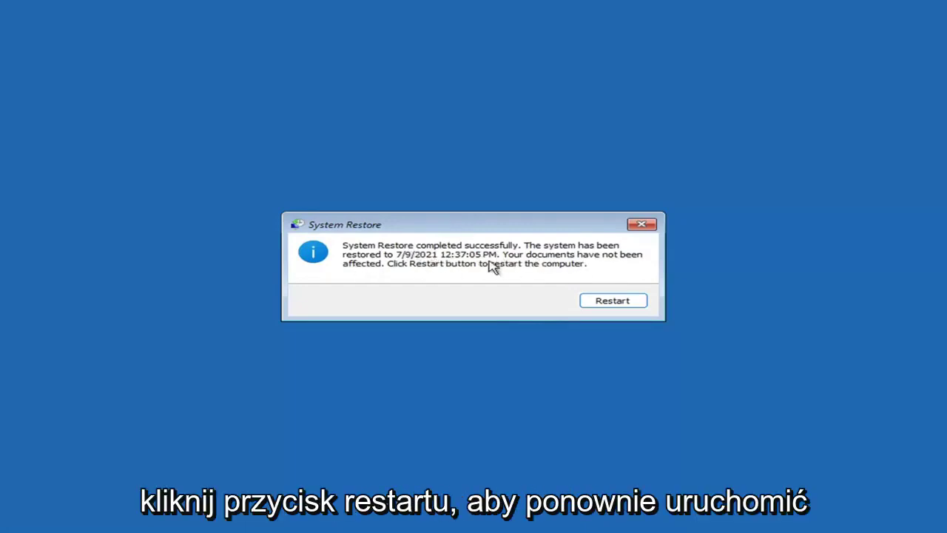
{"action": "left_click", "coordinate": [609, 300]}
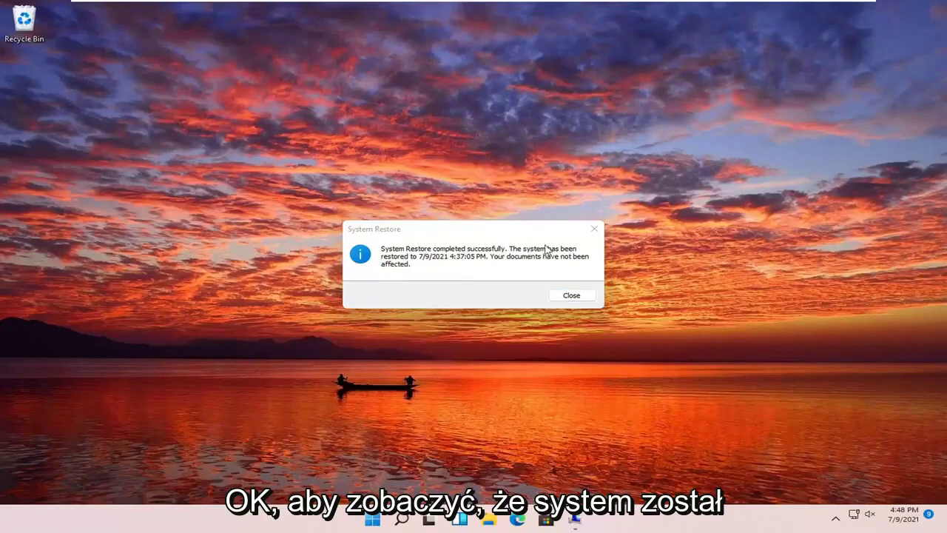
{"action": "left_click", "coordinate": [594, 229]}
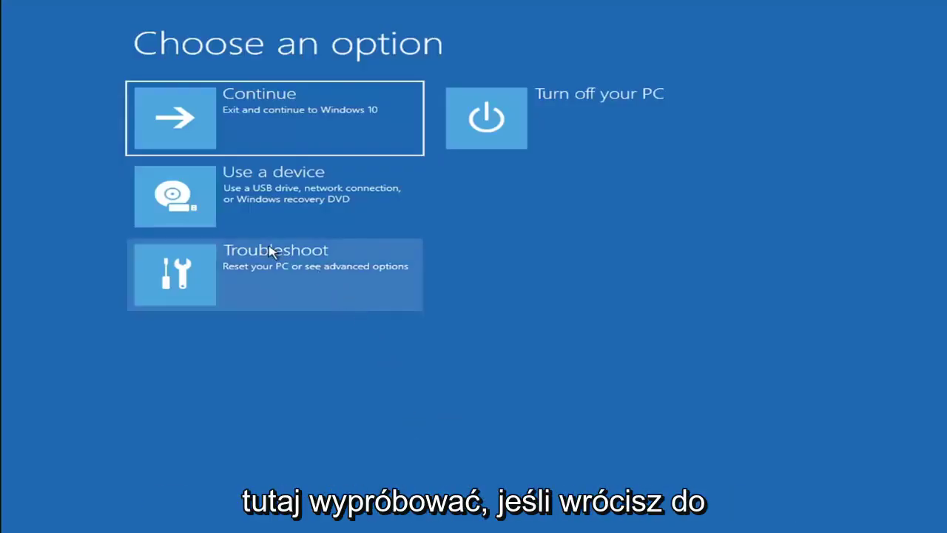
Review the Reset this PC choices for keeping or removing files, and return to the main recovery screen
{"action": "left_click", "coordinate": [271, 281]}
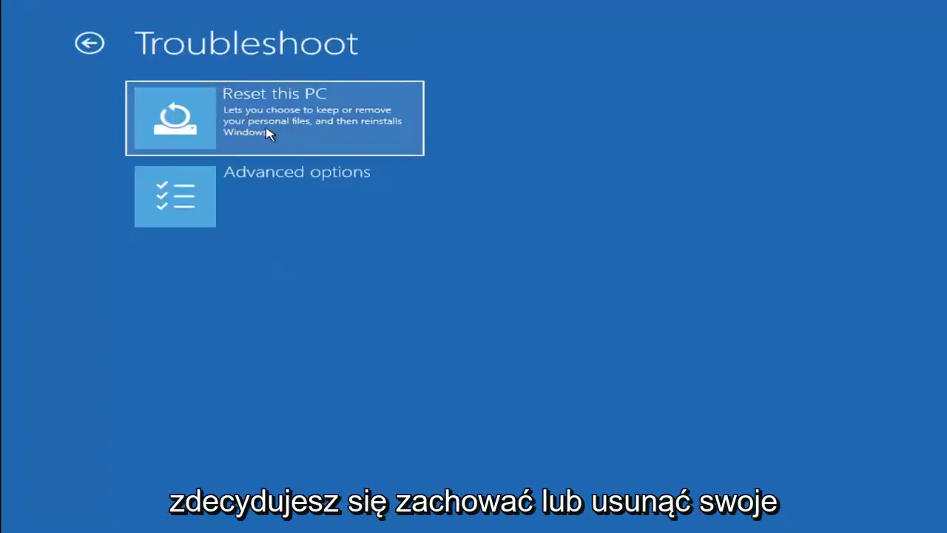
{"action": "left_click", "coordinate": [313, 135]}
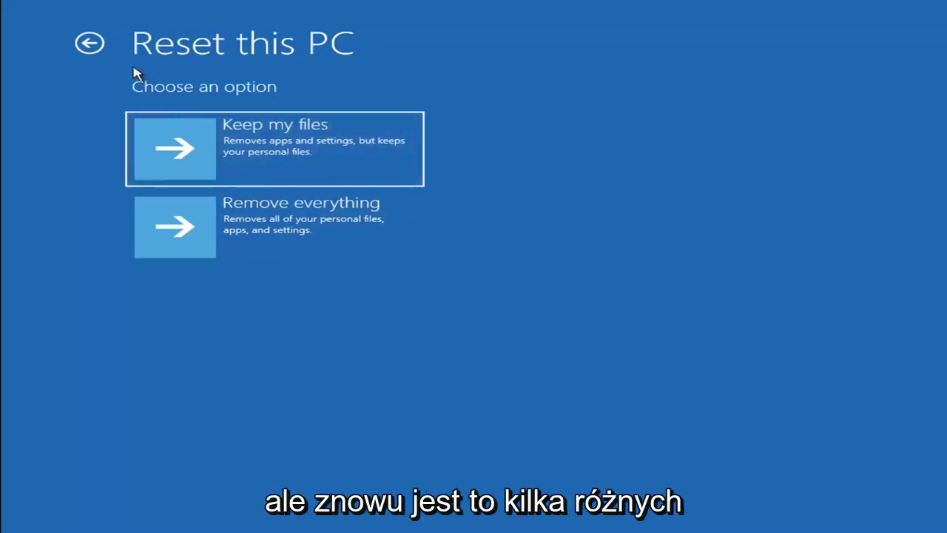
{"action": "left_click", "coordinate": [94, 44]}
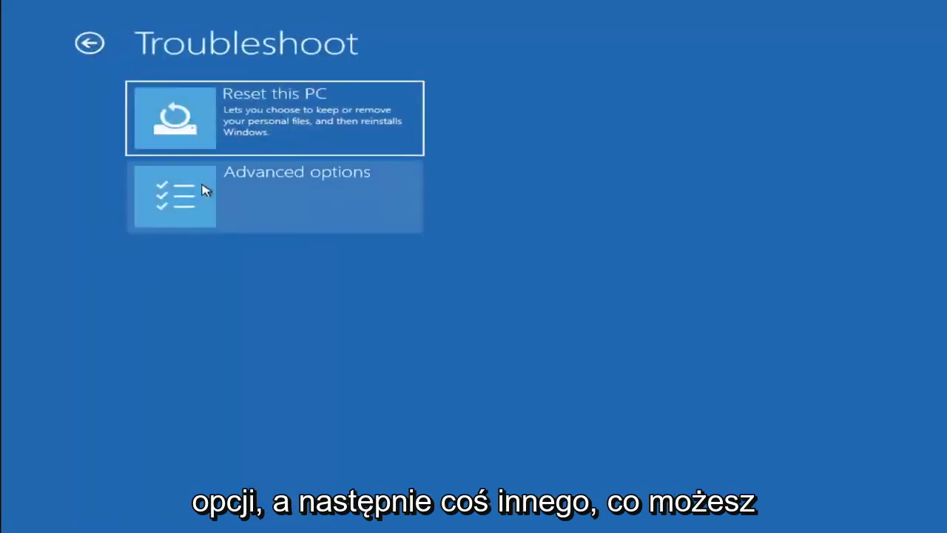
{"action": "left_click", "coordinate": [92, 44]}
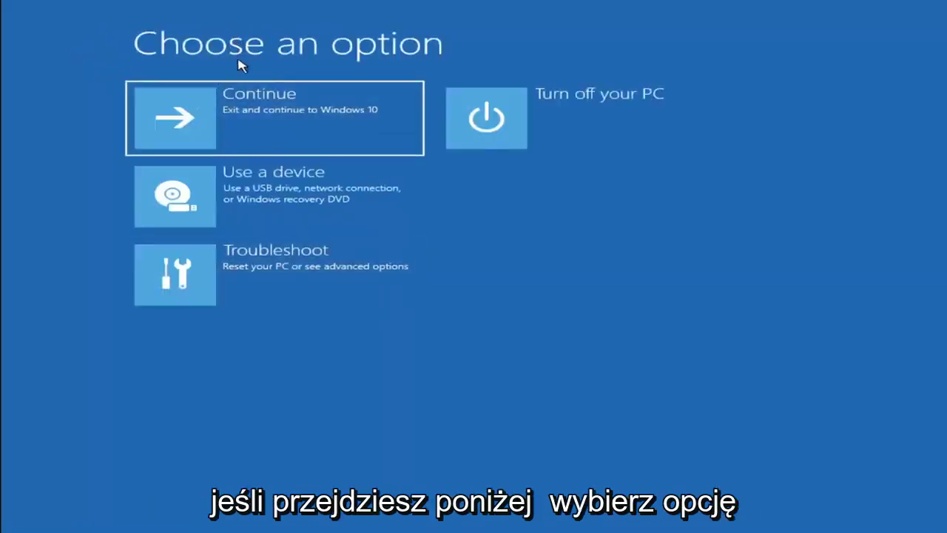
Open Command Prompt from the advanced troubleshooting options
{"action": "left_click", "coordinate": [288, 280]}
{"action": "left_click", "coordinate": [278, 205]}
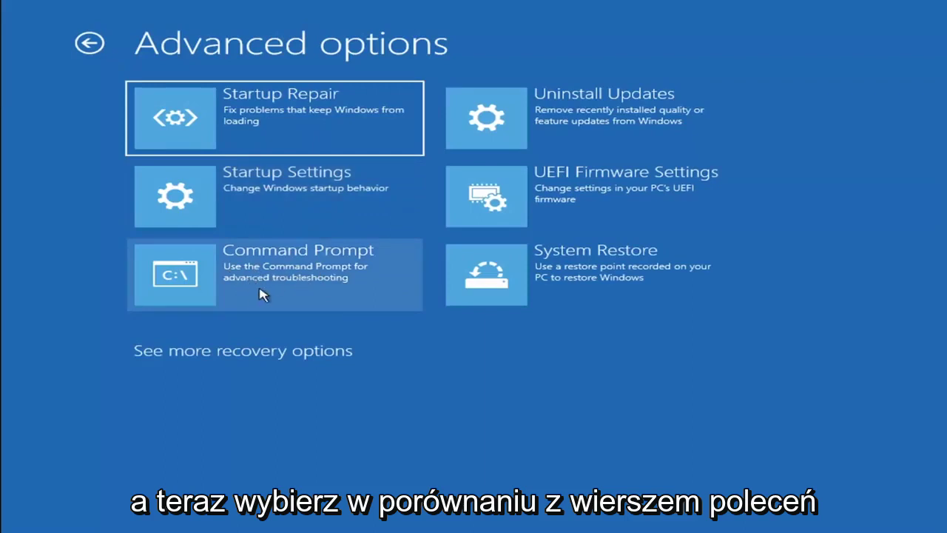
{"action": "left_click", "coordinate": [235, 280]}
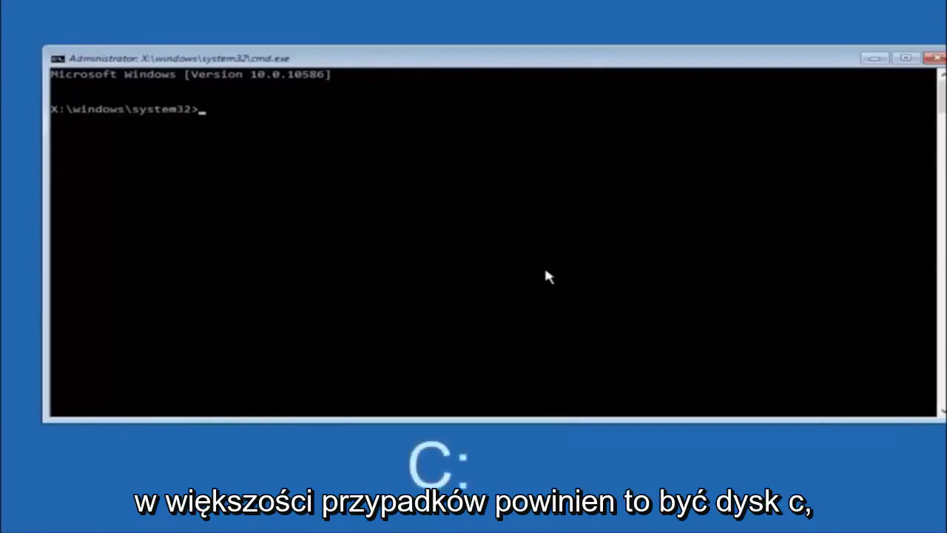
Switch to the C: drive and list its contents with dir
{"action": "type", "text": "c"}
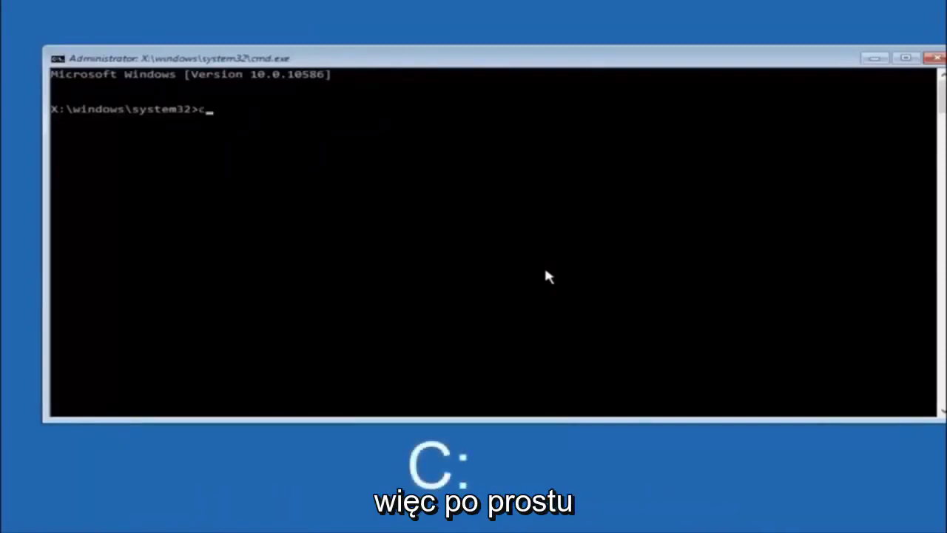
{"action": "type", "text": ":"}
{"action": "key", "text": "Return"}
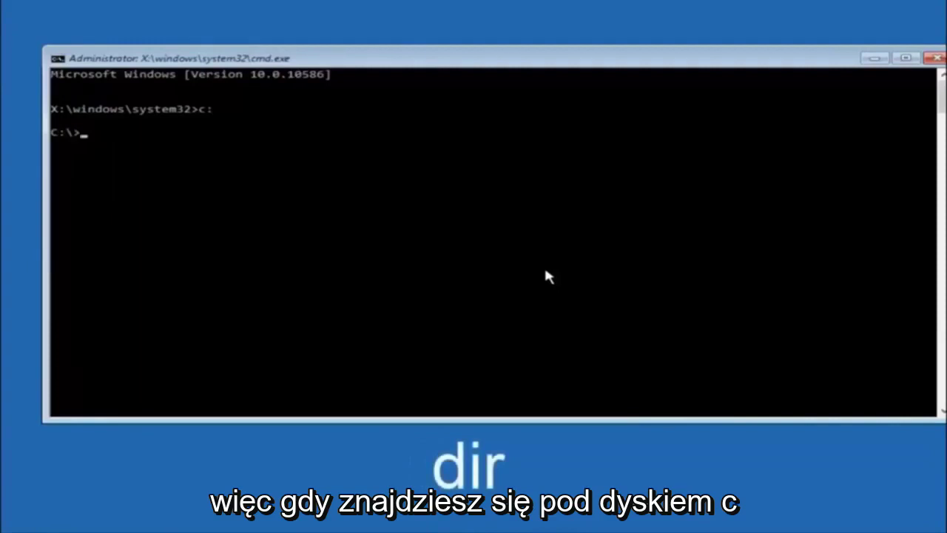
{"action": "type", "text": "dir"}
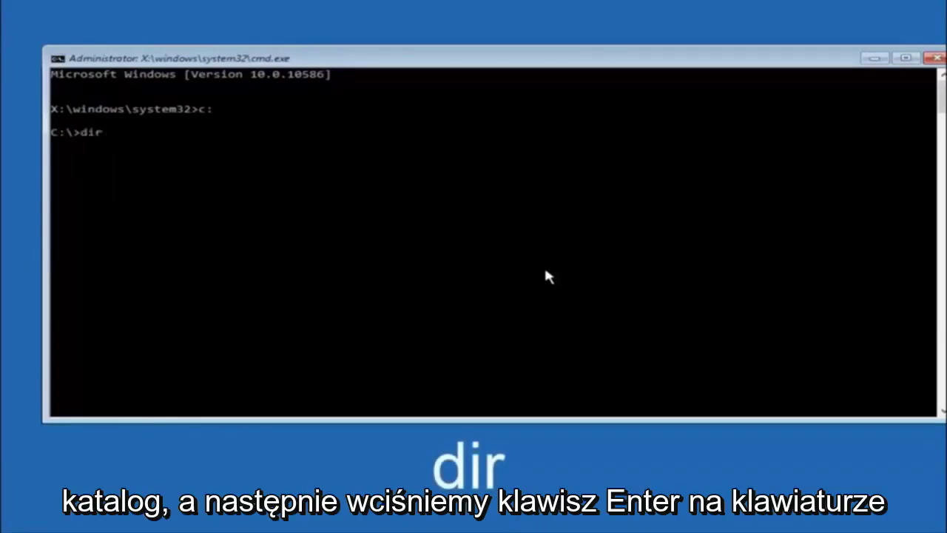
{"action": "key", "text": "Return"}
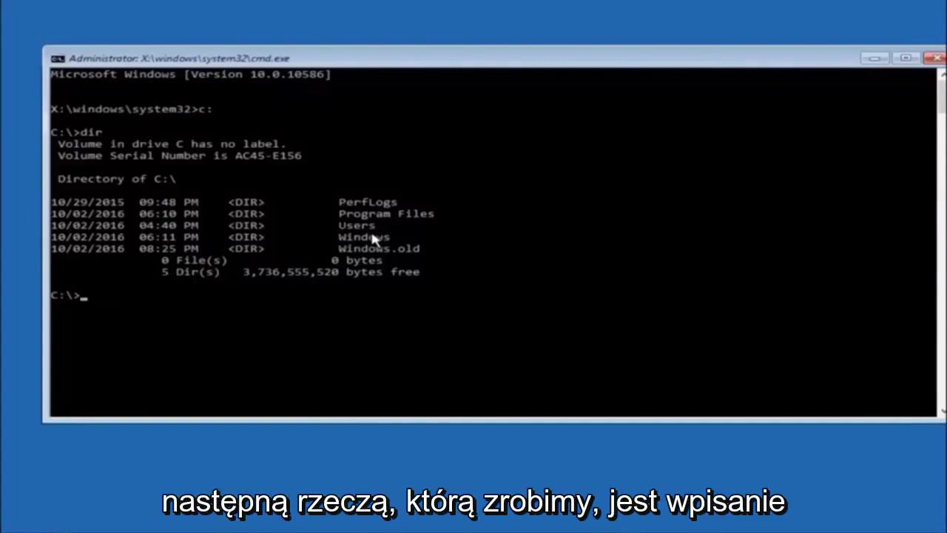
Change to the \windows\system32\config directory and create a folder named backup in it
{"action": "type", "text": "cd"}
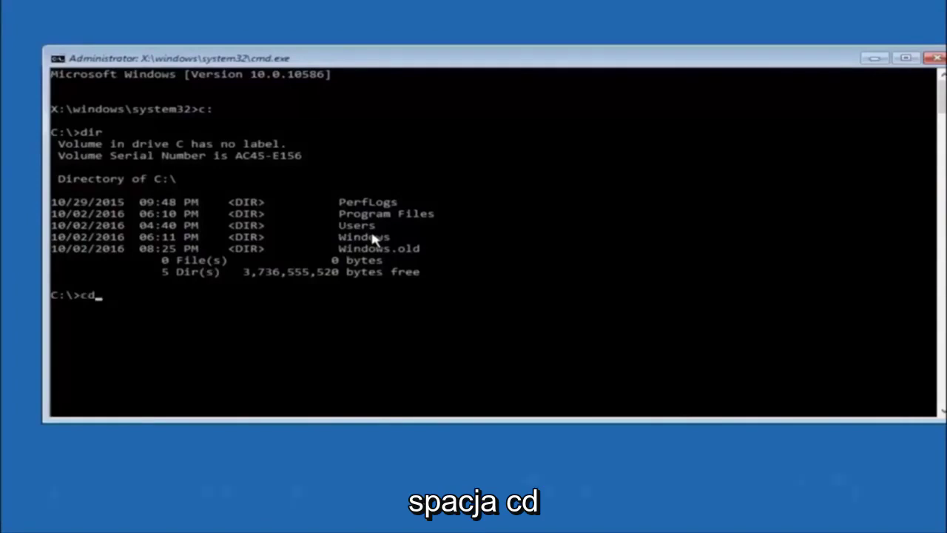
{"action": "type", "text": " \\w \\windows\\"}
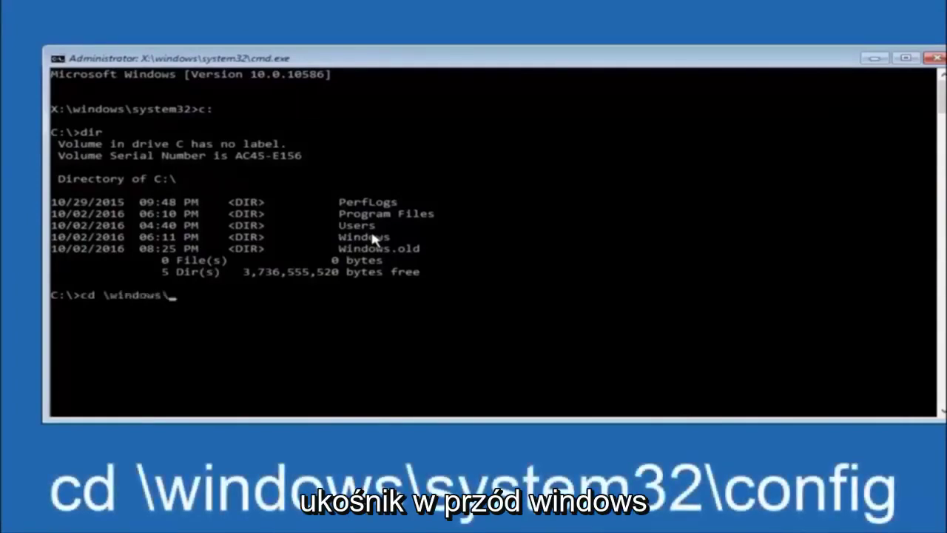
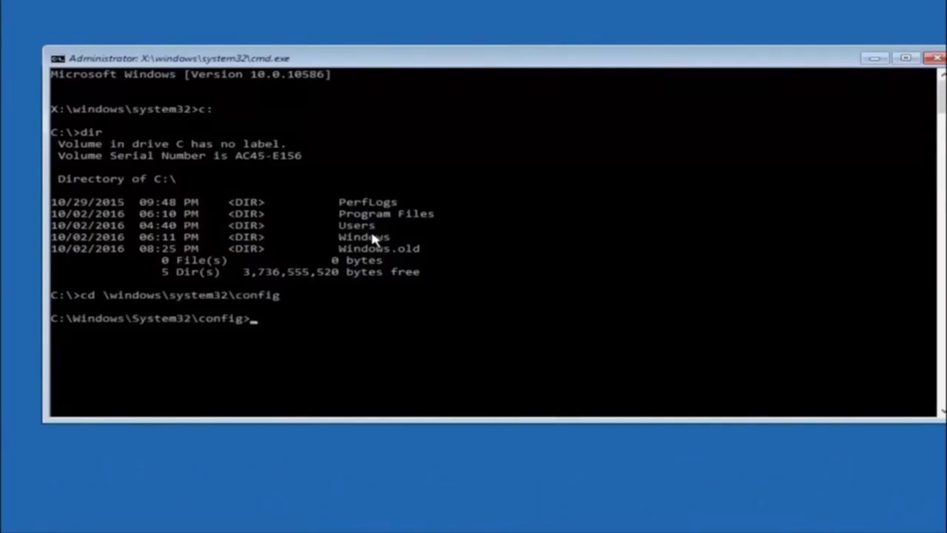
{"action": "type", "text": "md backup"}
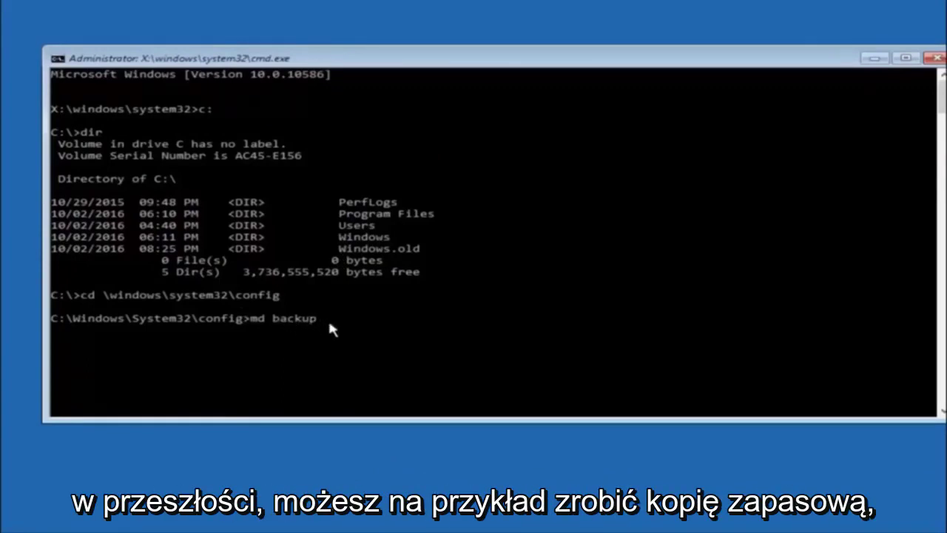
{"action": "type", "text": "1"}
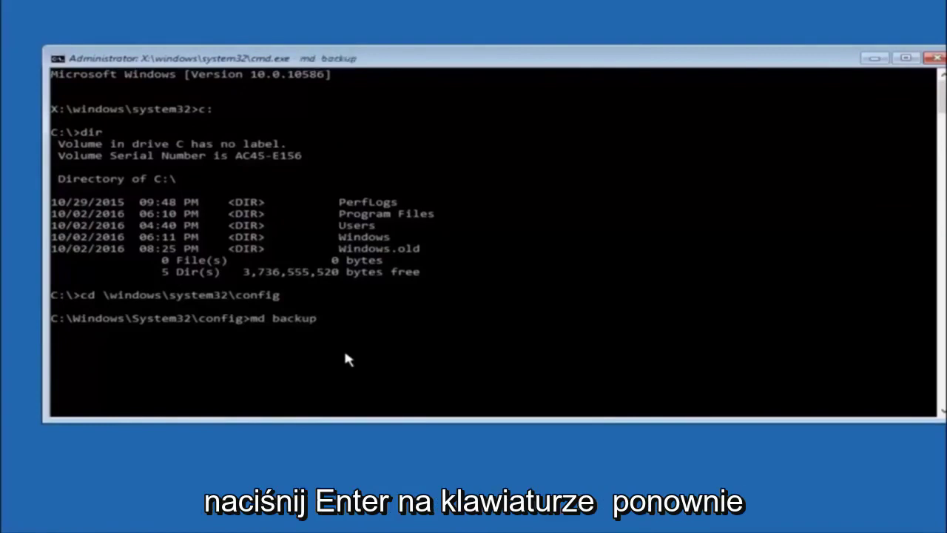
Finish creating the backup folder and copy all files from the config directory into it with copy *.* backup
{"action": "key", "text": "Return"}
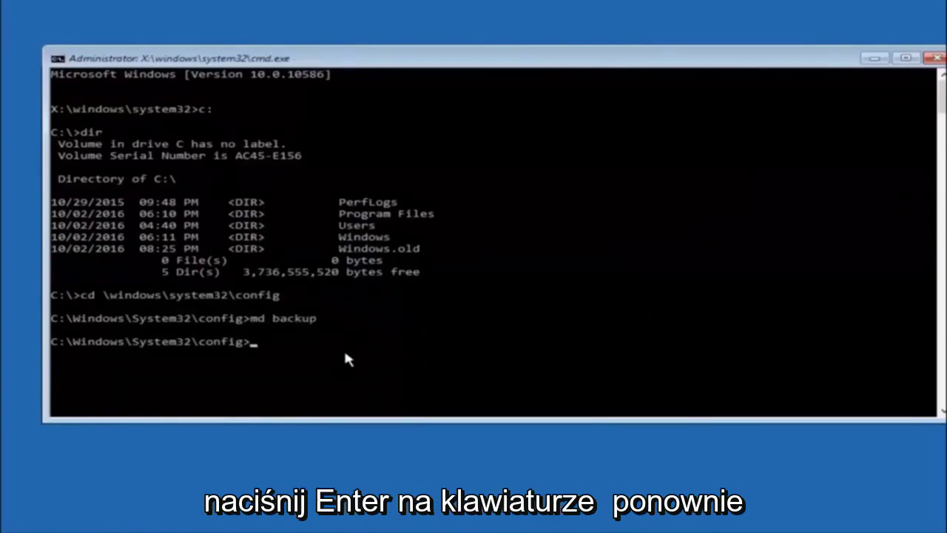
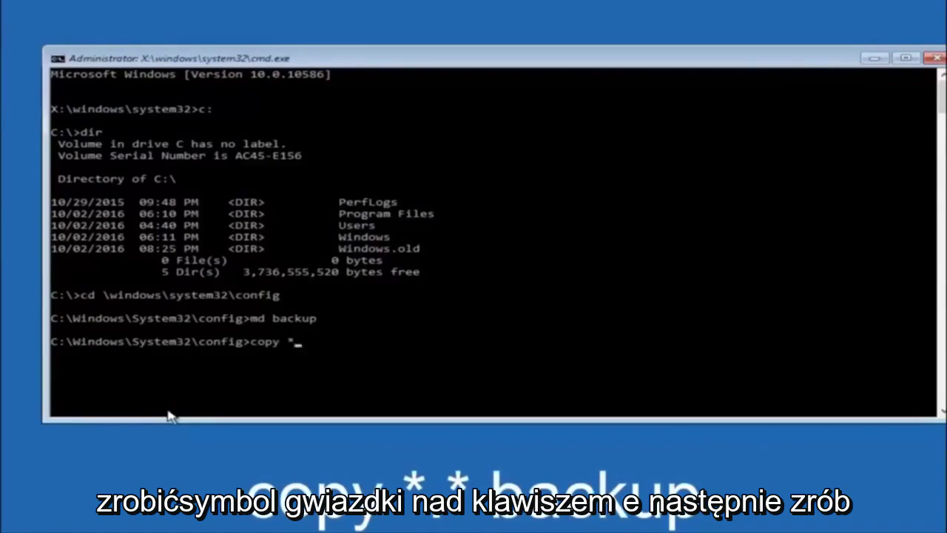
{"action": "type", "text": ".*"}
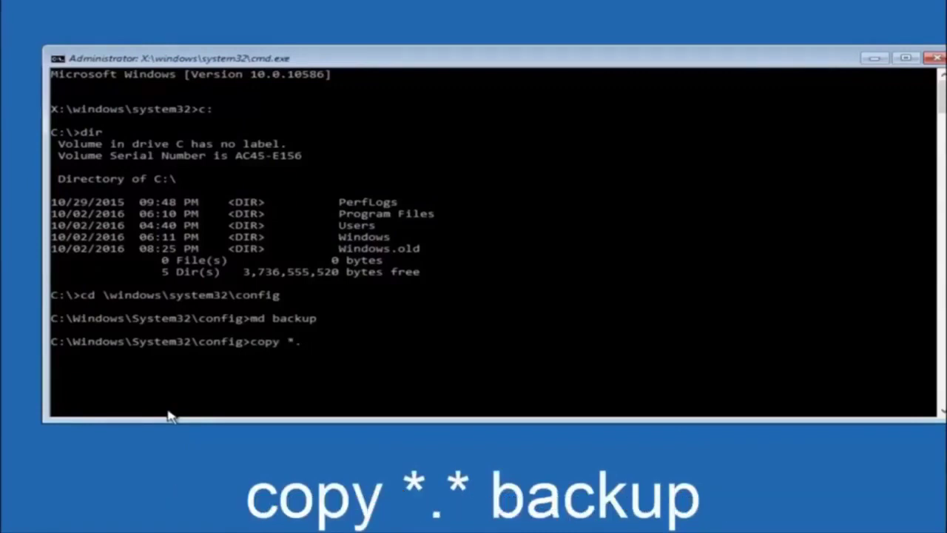
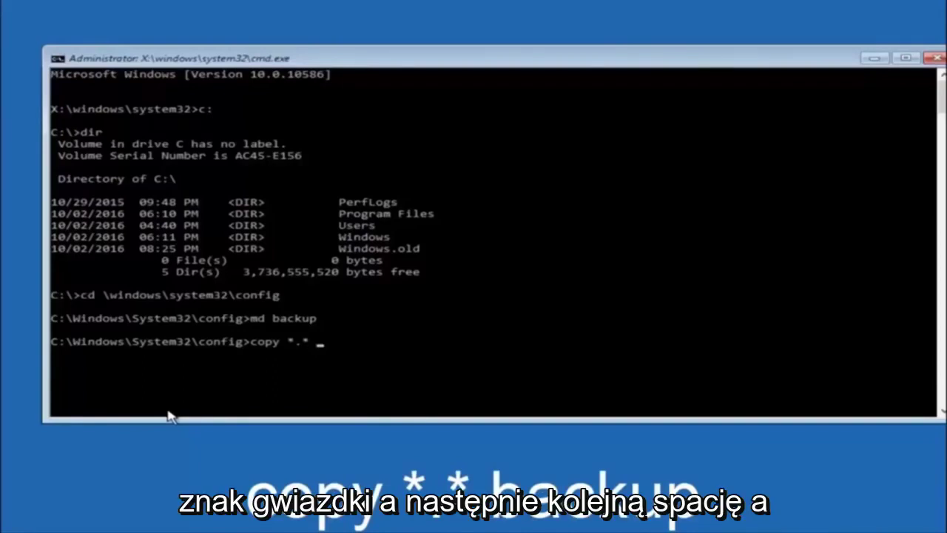
{"action": "type", "text": "backup"}
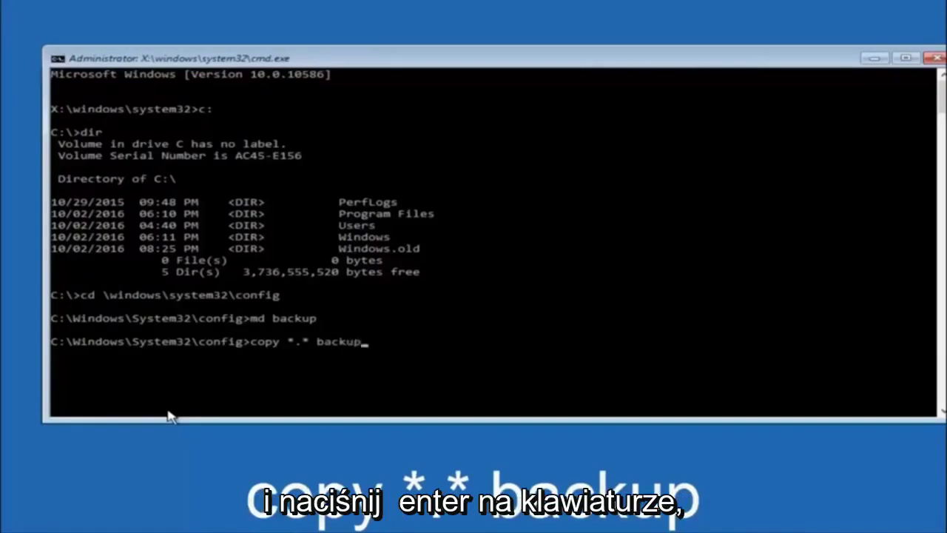
{"action": "key", "text": "Return"}
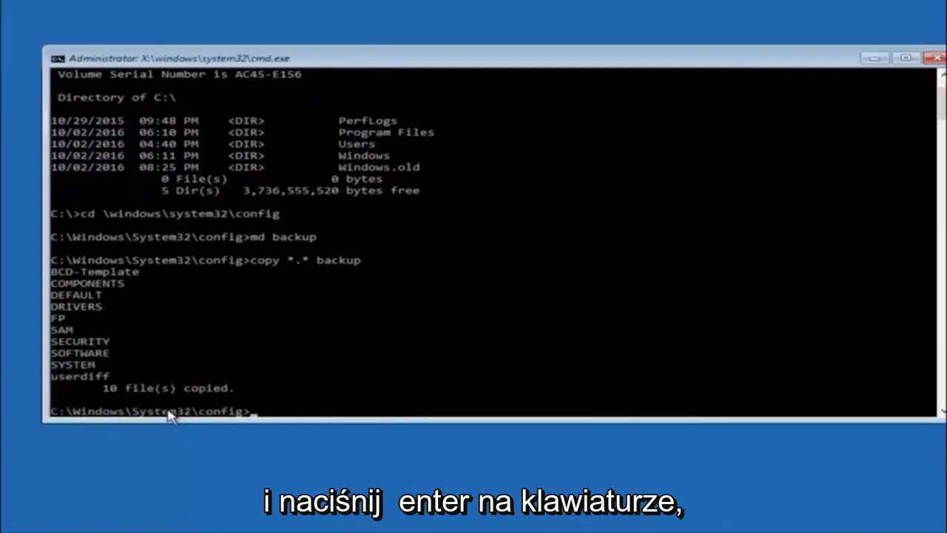
Change to the regback directory inside config and list its contents with dir
{"action": "type", "text": "cd"}
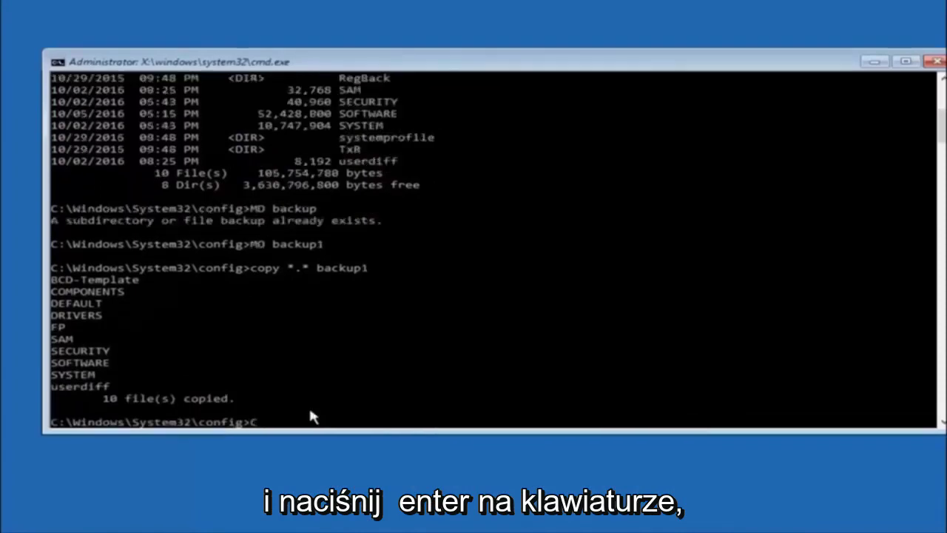
{"action": "type", "text": "D reg"}
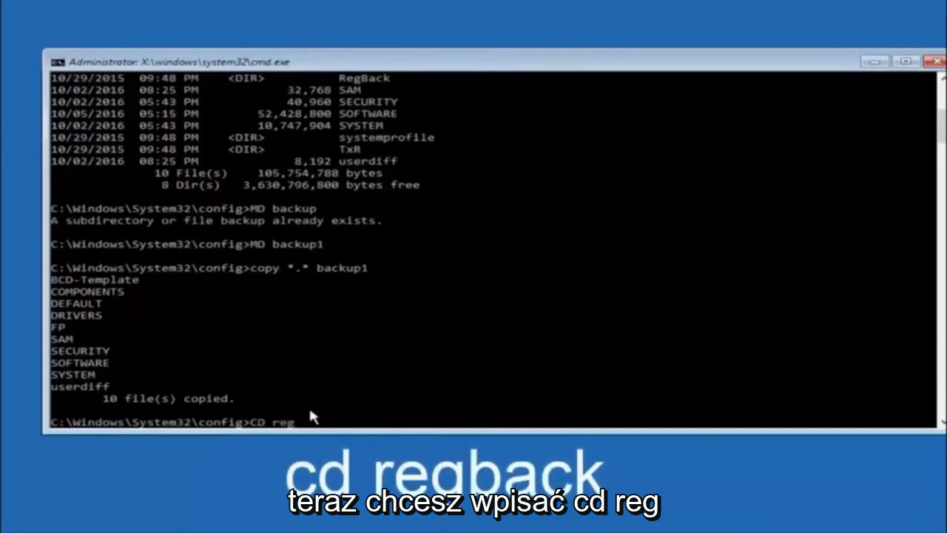
{"action": "type", "text": "back"}
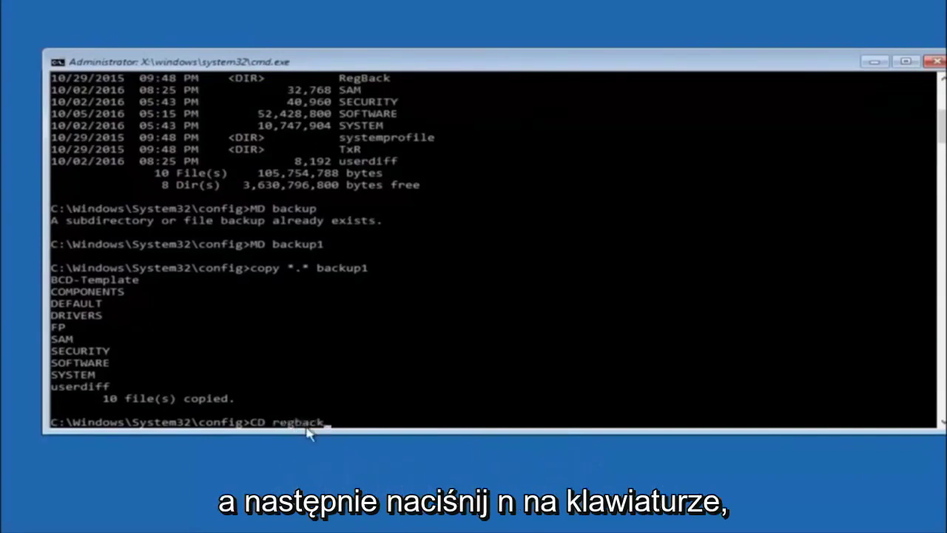
{"action": "key", "text": "Return"}
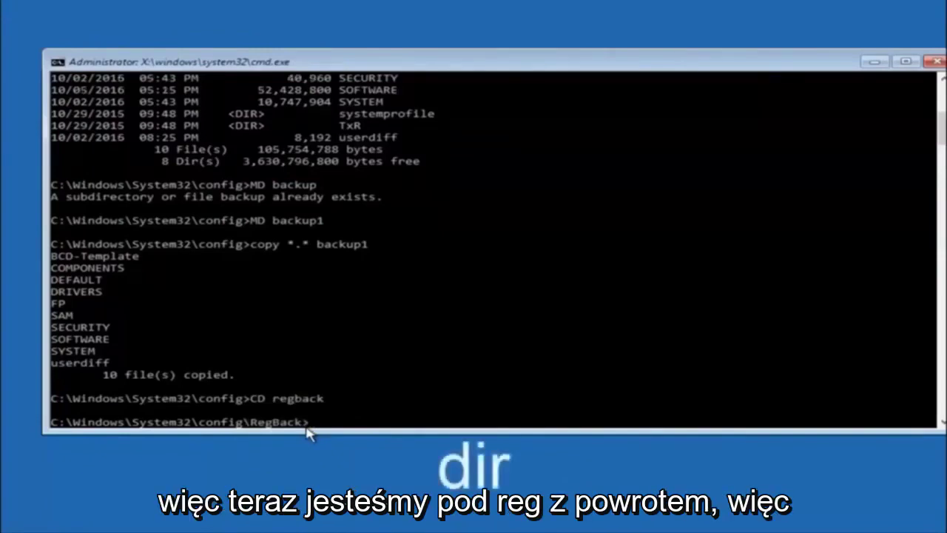
{"action": "type", "text": "dir"}
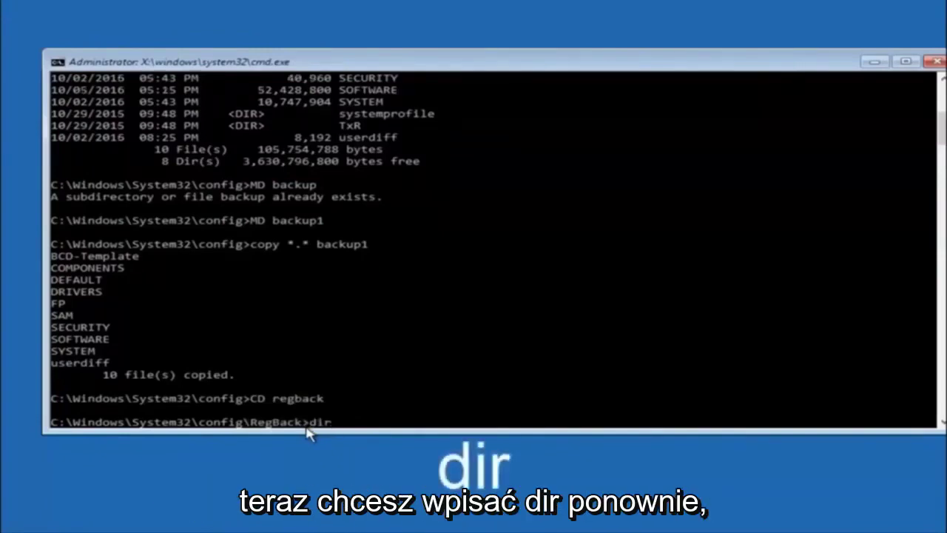
{"action": "key", "text": "Return"}
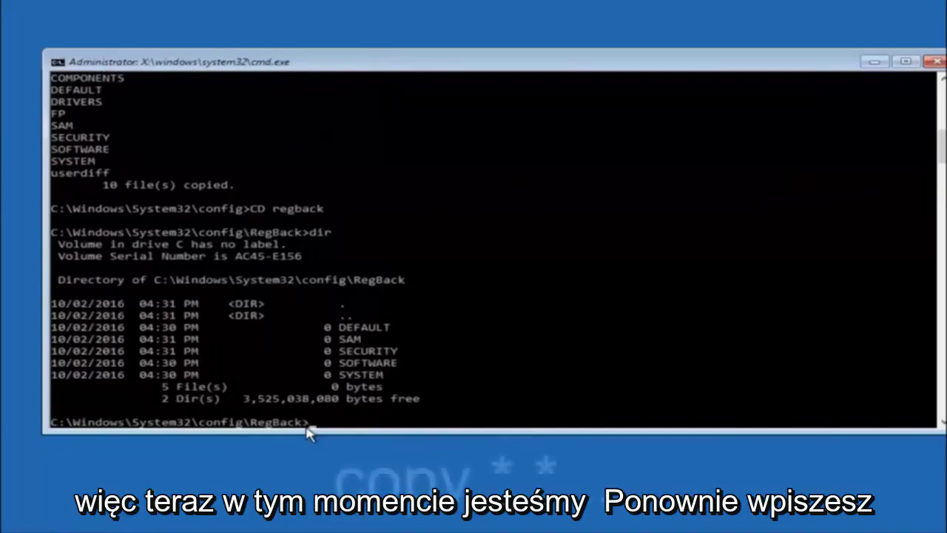
Copy all RegBack files into the parent config directory with copy *.* .., answer A to overwrite all, and close Command Prompt
{"action": "type", "text": "copy"}
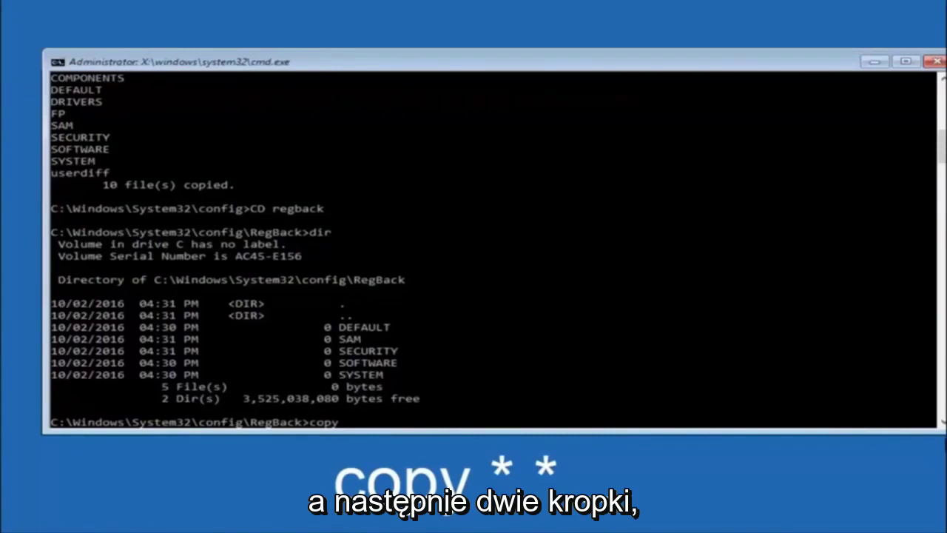
{"action": "left_click", "coordinate": [350, 422]}
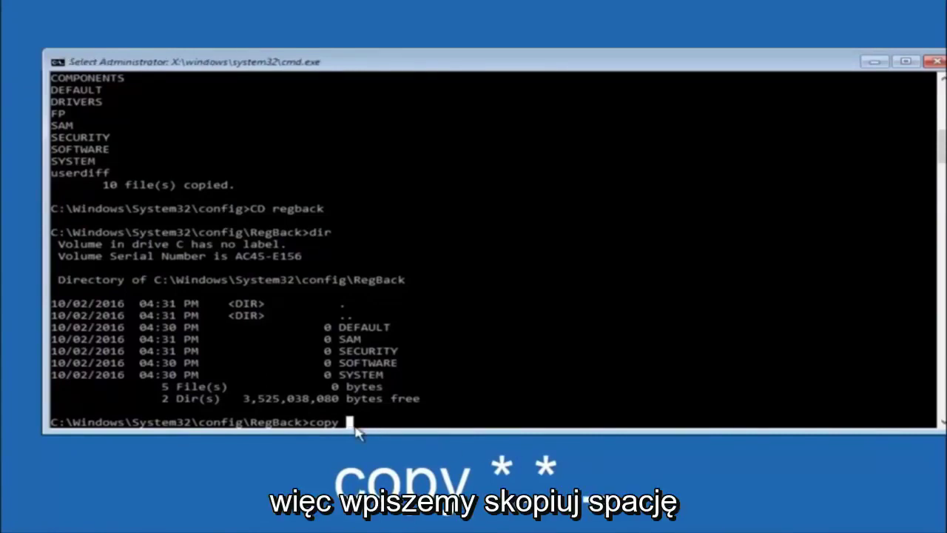
{"action": "type", "text": "*"}
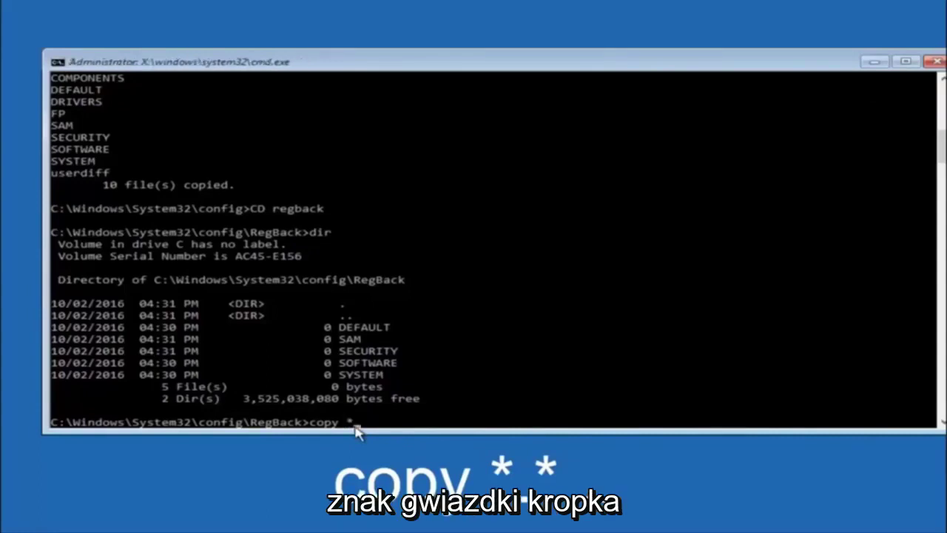
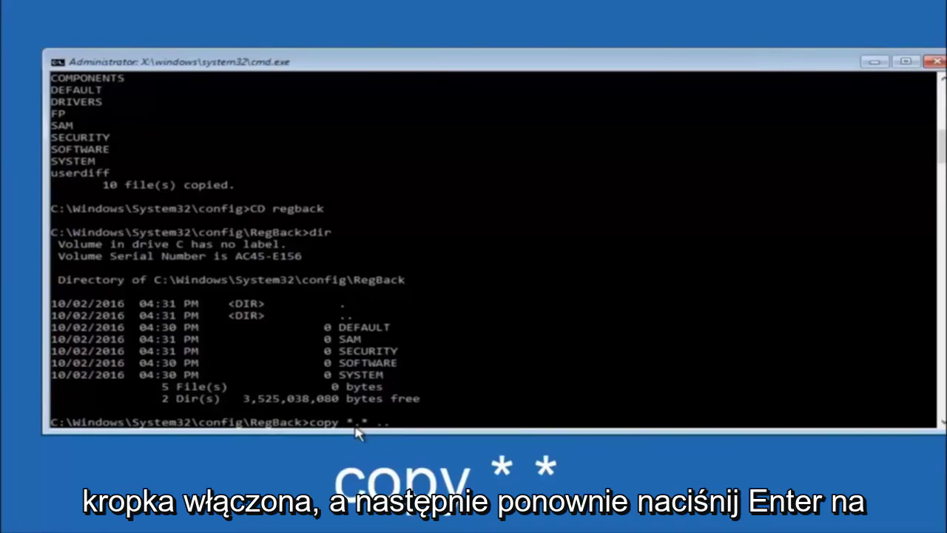
{"action": "key", "text": "Return"}
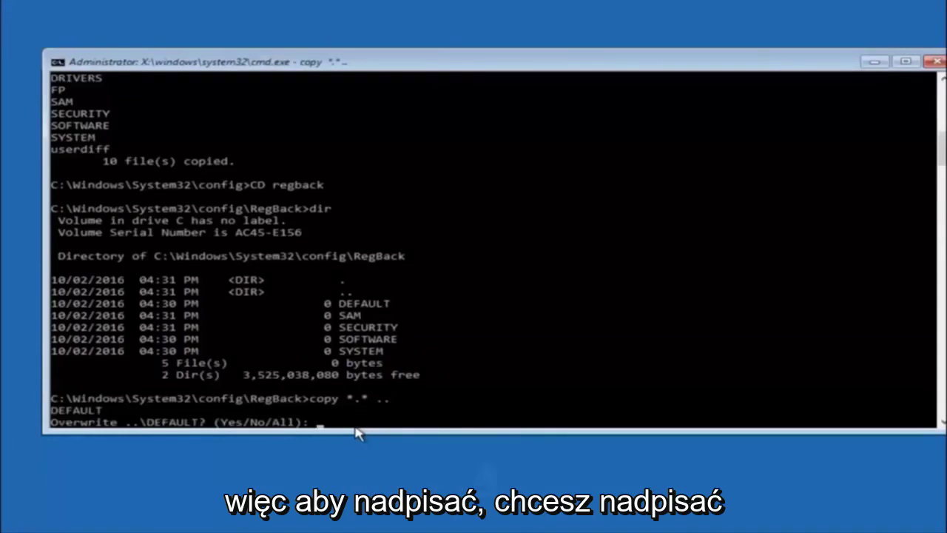
{"action": "type", "text": "A"}
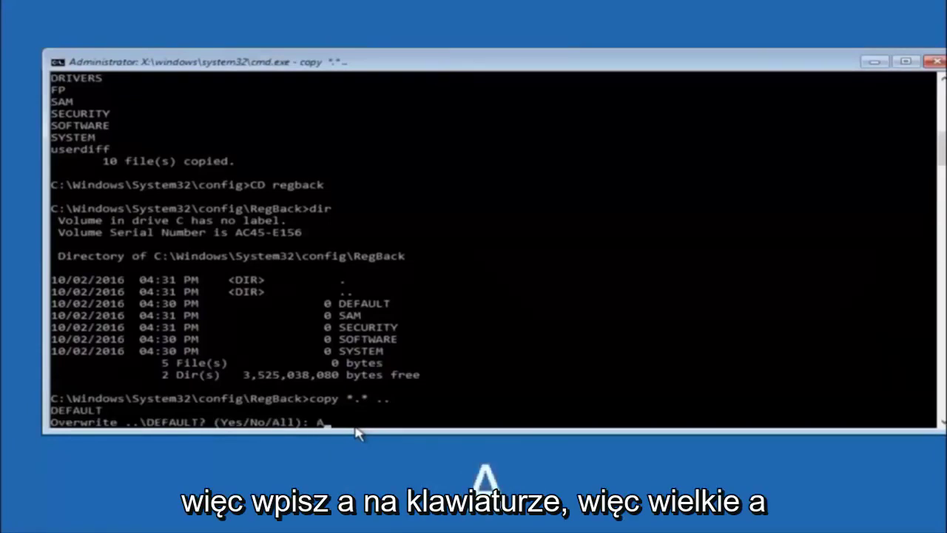
{"action": "key", "text": "Return"}
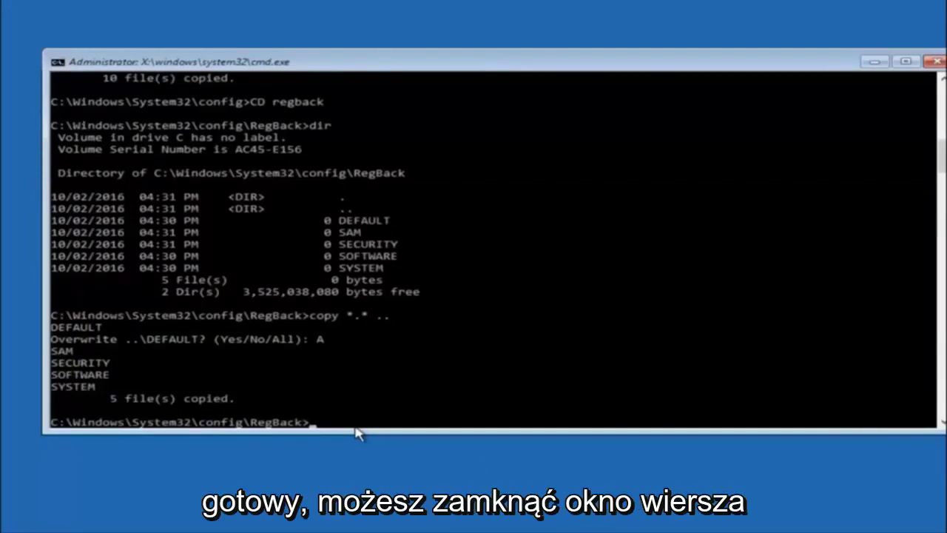
{"action": "left_click", "coordinate": [936, 62]}
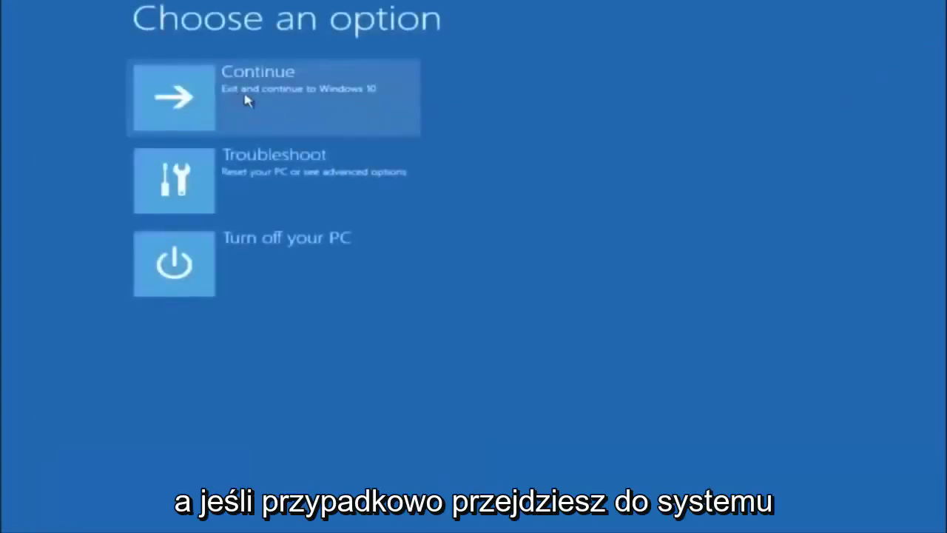